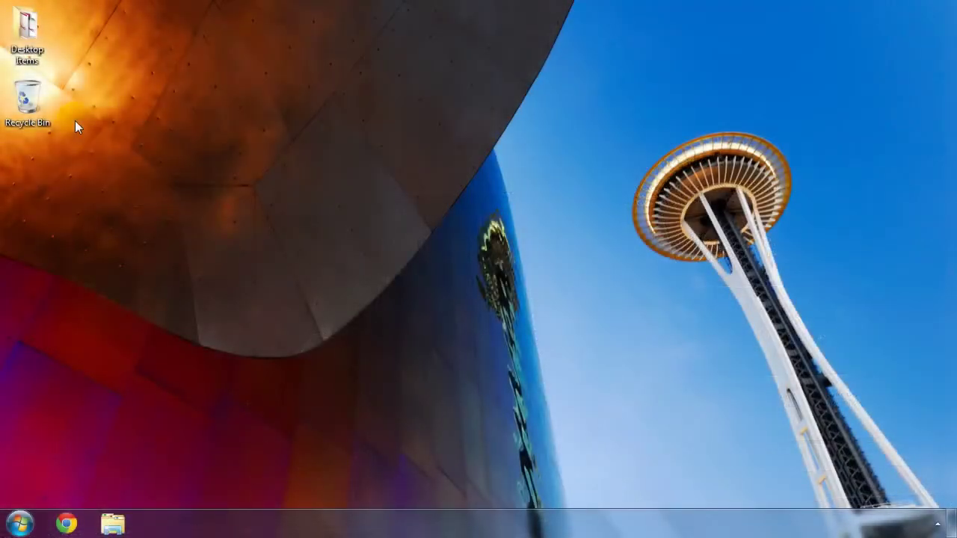
Step: Run SETUP.EXE from the installation disc, allow it to make changes, and choose the SureColor T3000
click(430, 182)
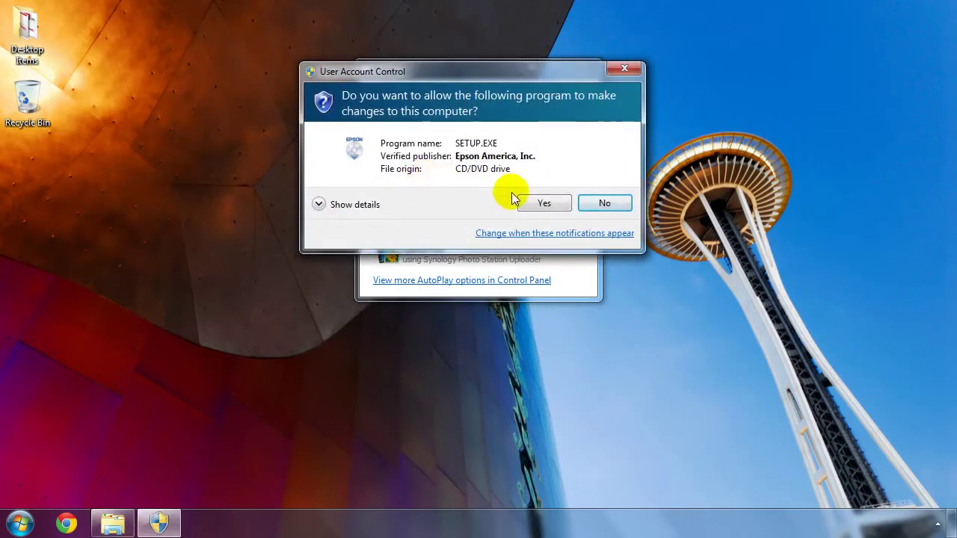
click(541, 200)
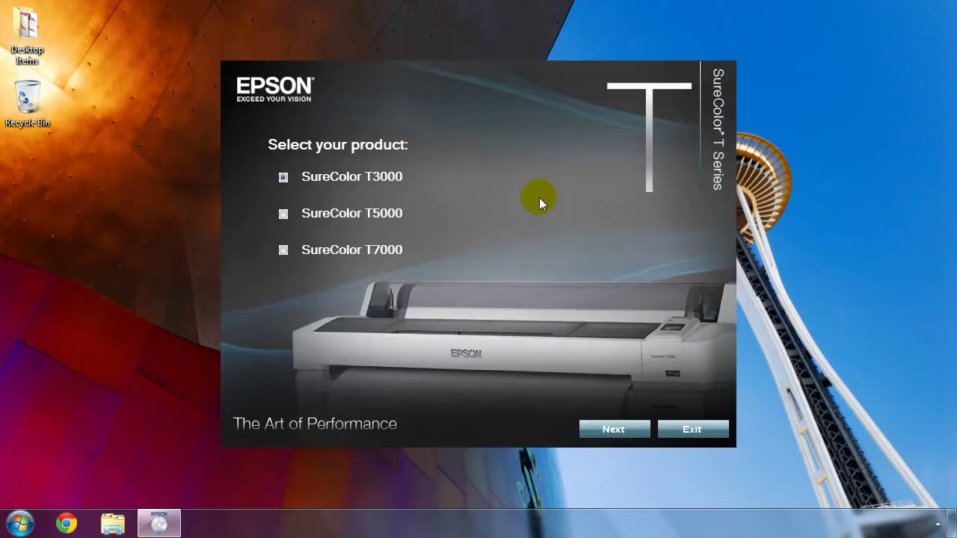
click(283, 177)
click(617, 429)
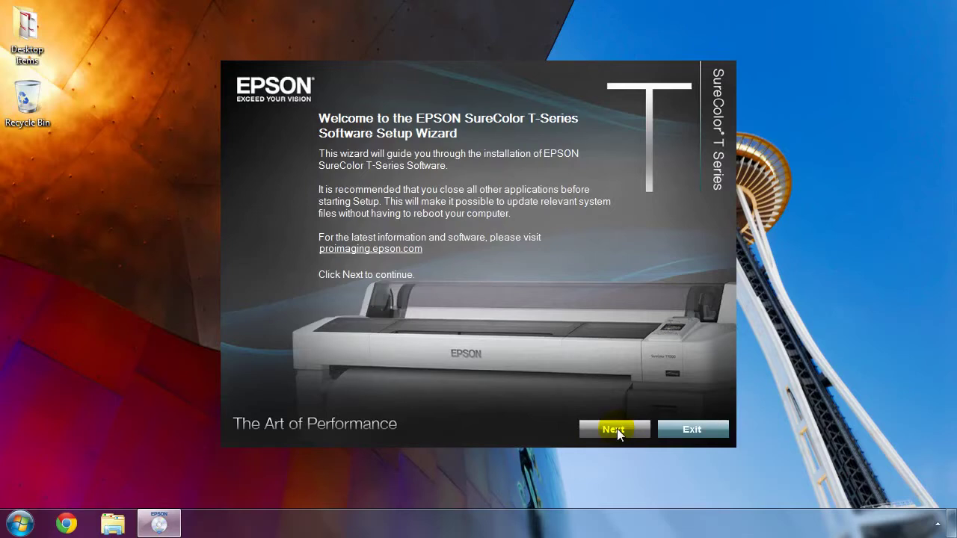
Step: Scroll through and accept the licence agreement
click(617, 430)
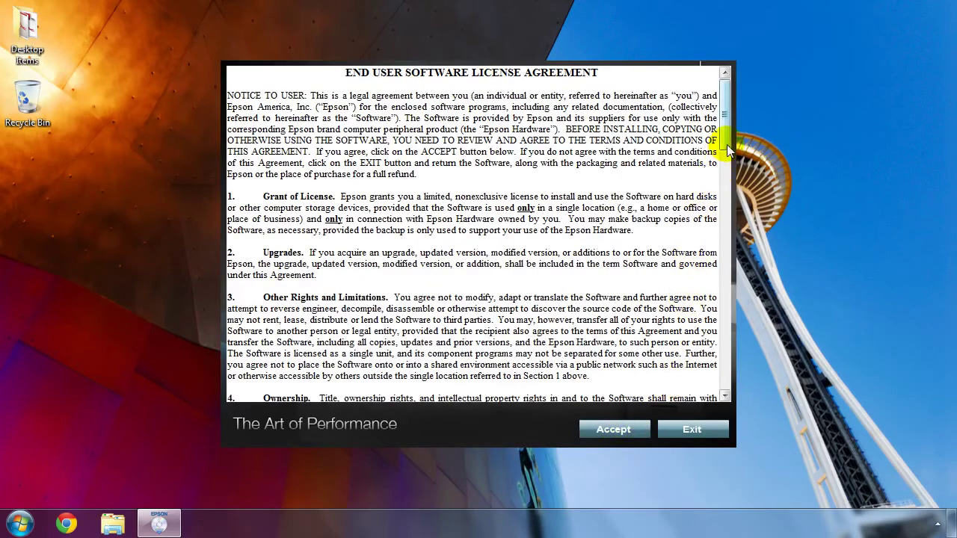
drag(727, 145, 733, 388)
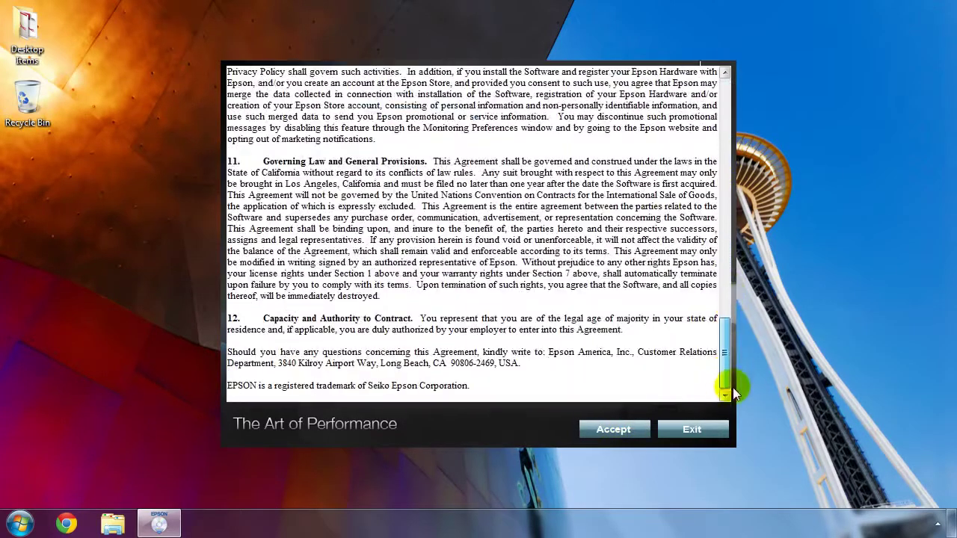
click(605, 429)
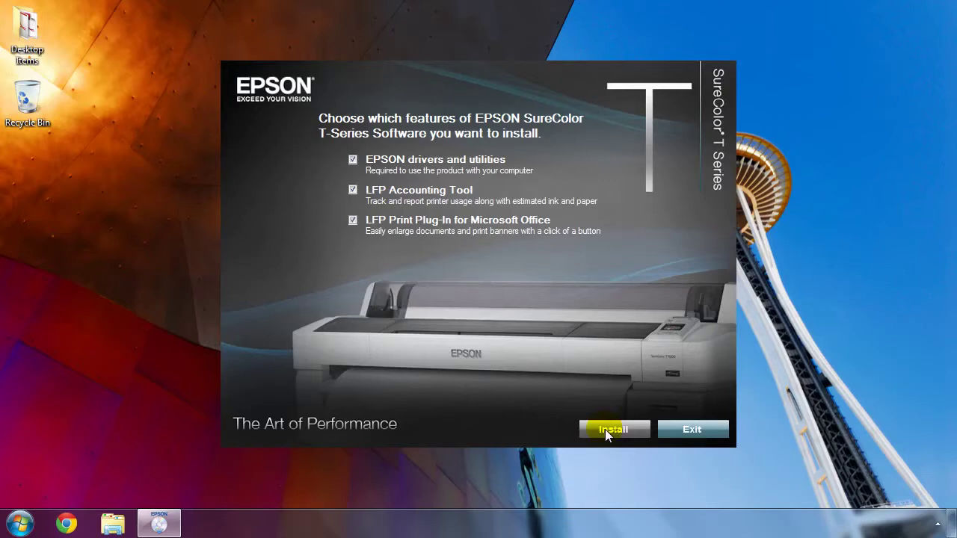
Step: Exclude the LFP Accounting Tool and LFP Print Plug-In, then start installing the remaining features
click(353, 190)
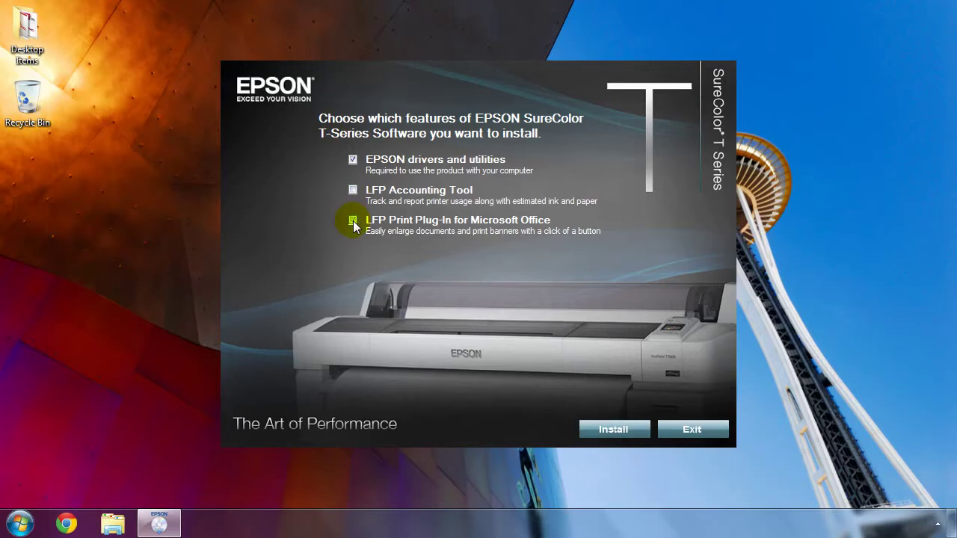
click(353, 221)
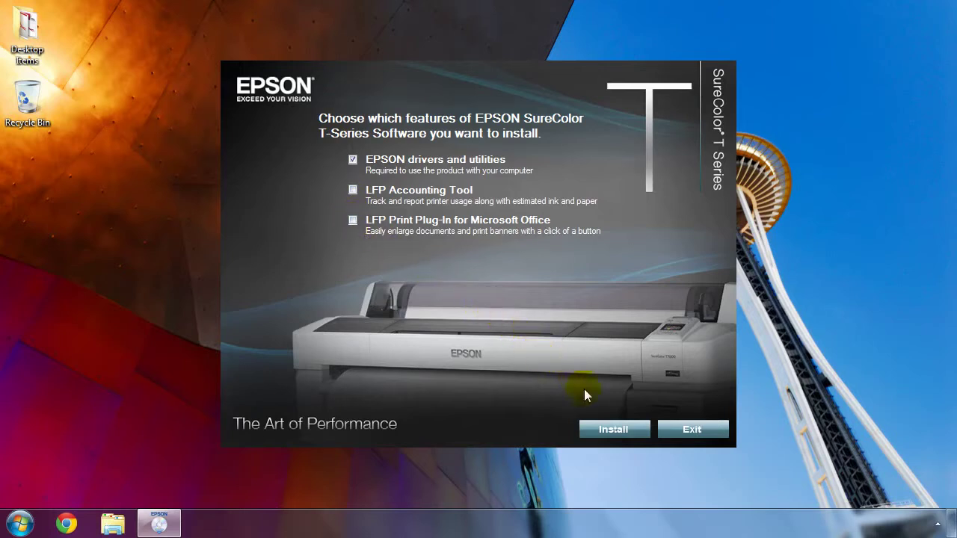
click(597, 432)
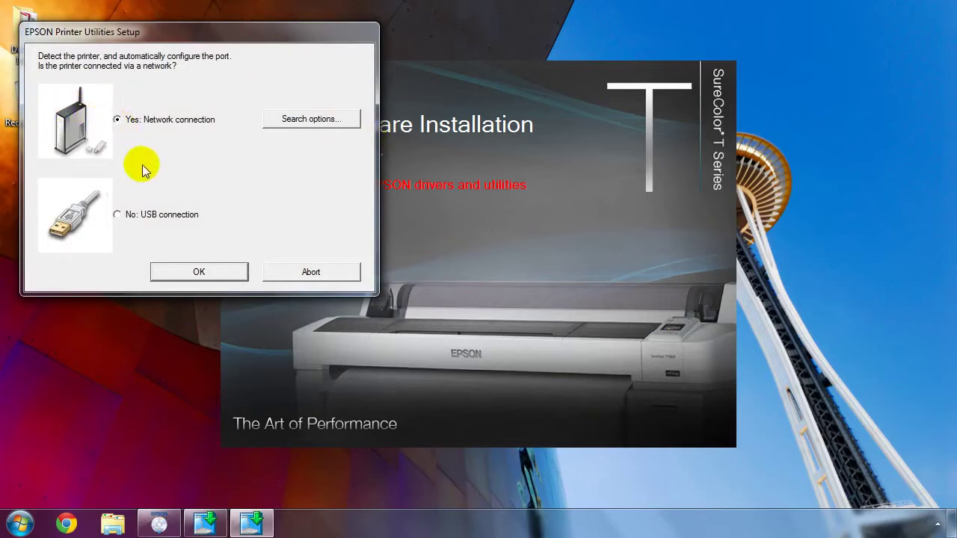
Step: Install over a network connection using the detected SC-T3000 Series port, and acknowledge the success message
click(199, 273)
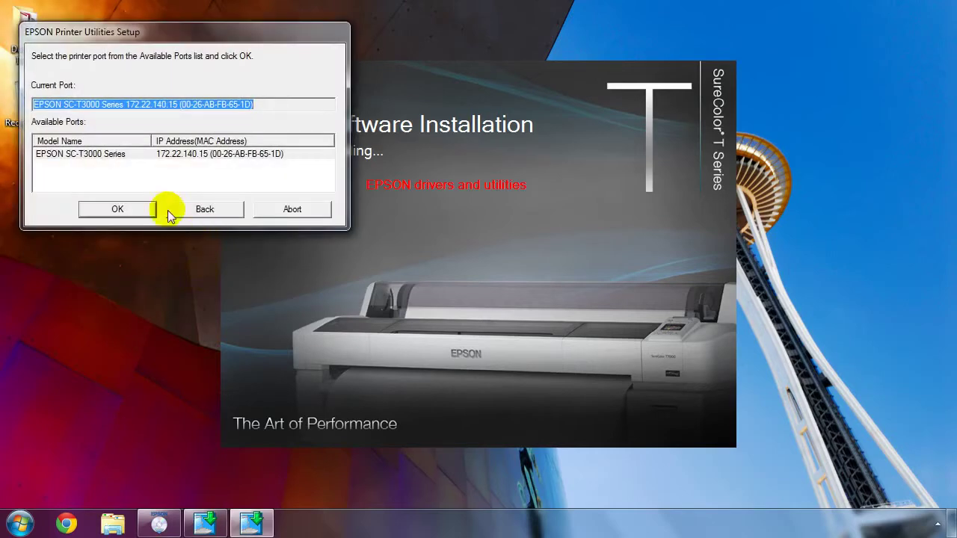
click(120, 154)
click(149, 210)
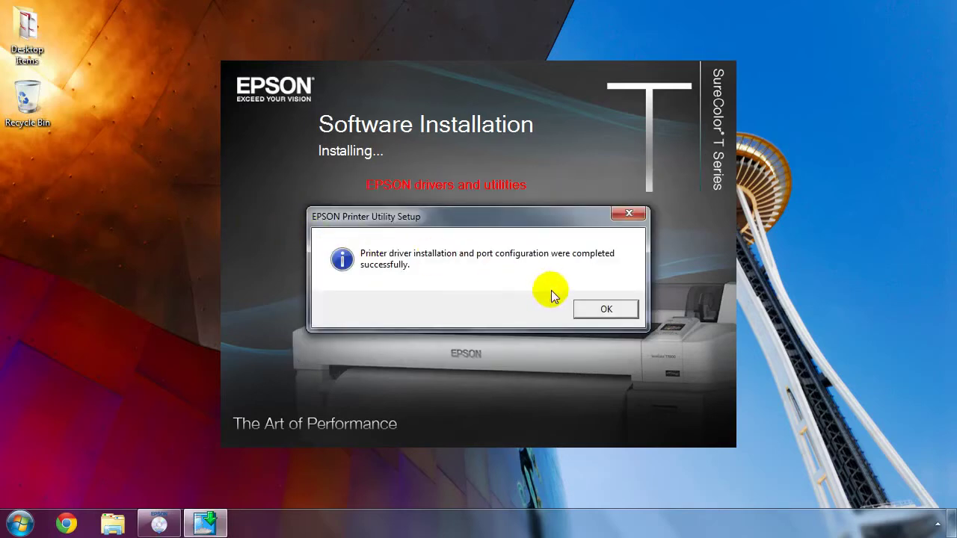
click(588, 308)
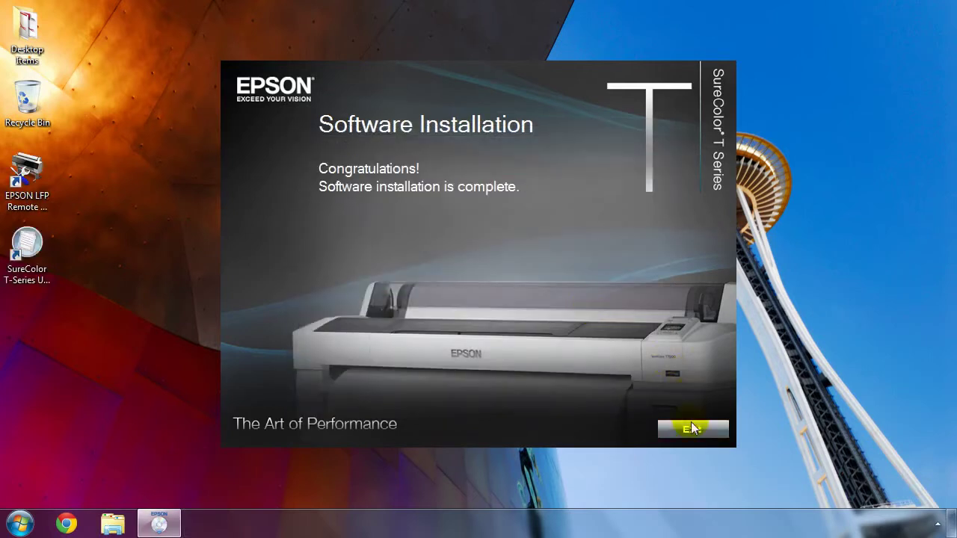
Step: Close the finished installer and cancel product registration with a Remind Me in 14 days reminder
click(692, 430)
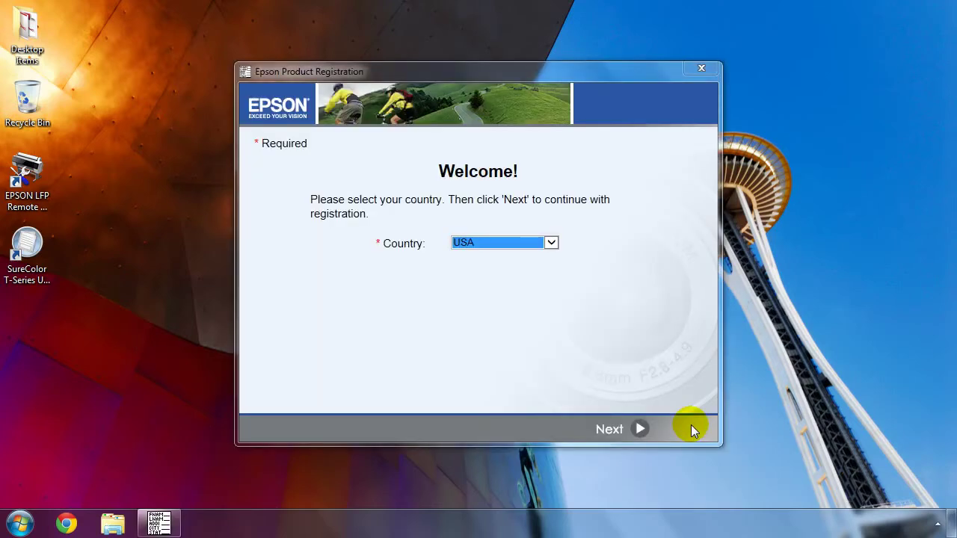
click(638, 429)
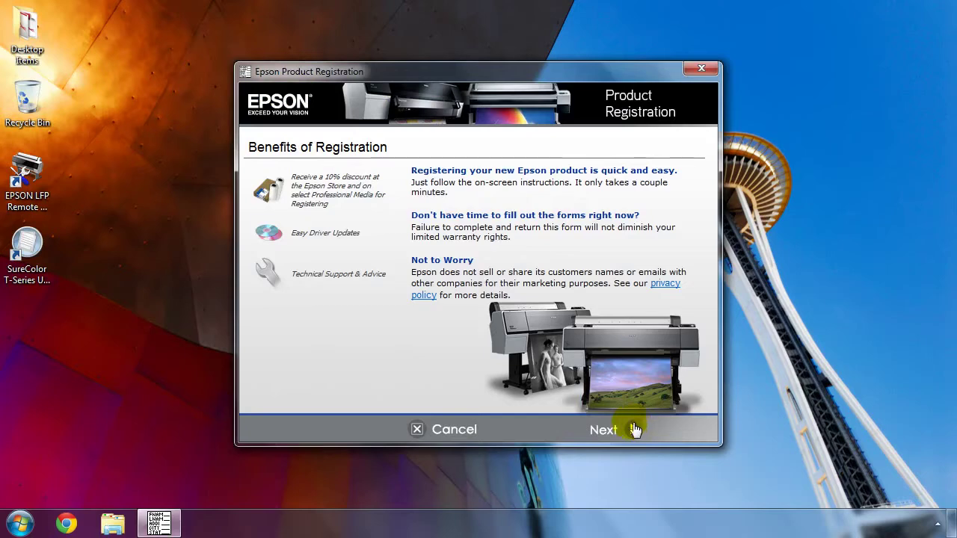
click(456, 430)
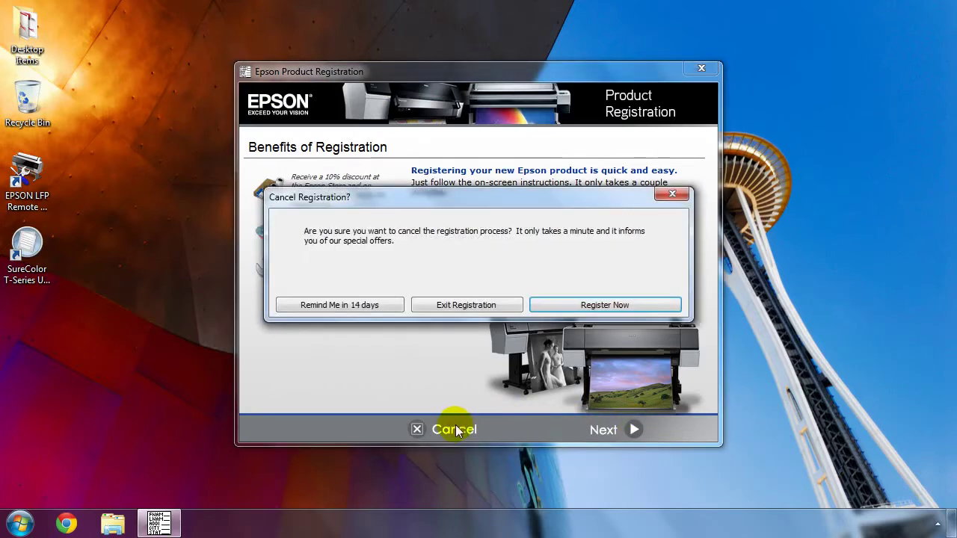
click(383, 306)
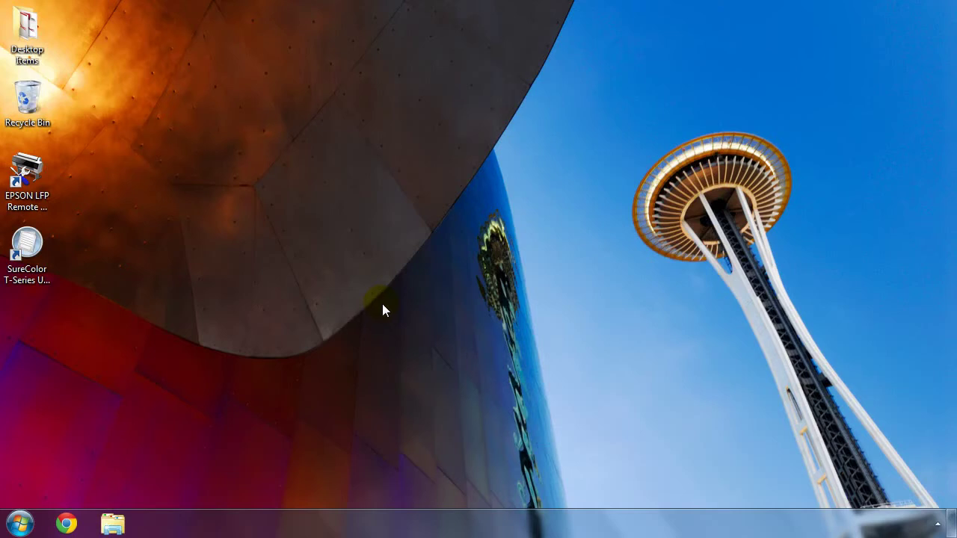
click(20, 523)
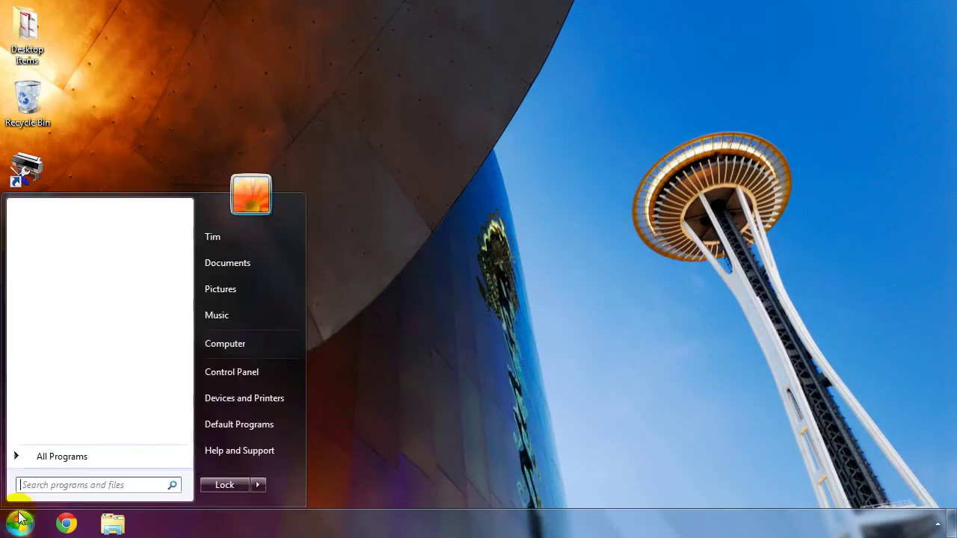
Step: Open Printing Preferences for the EPSON SC-T3000 from Devices and Printers
click(253, 400)
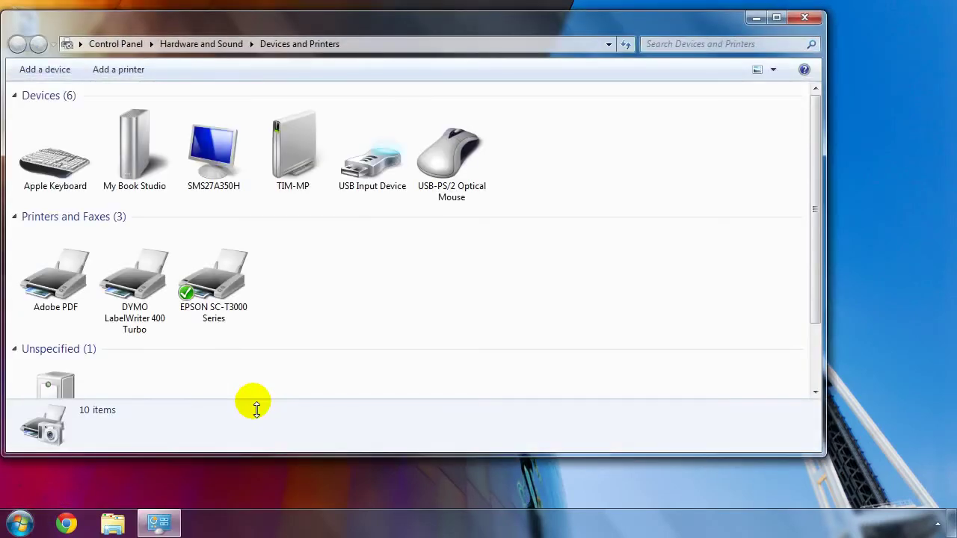
right_click(223, 286)
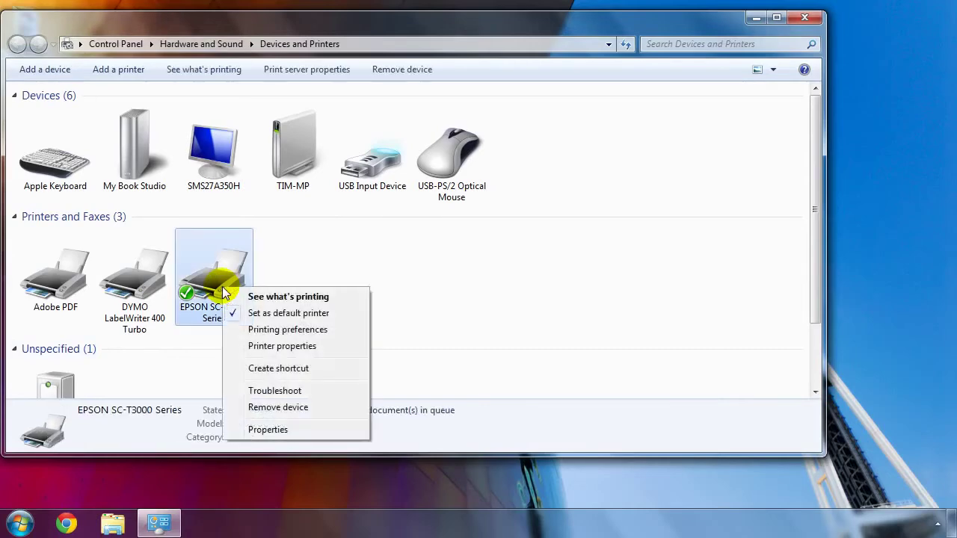
click(266, 330)
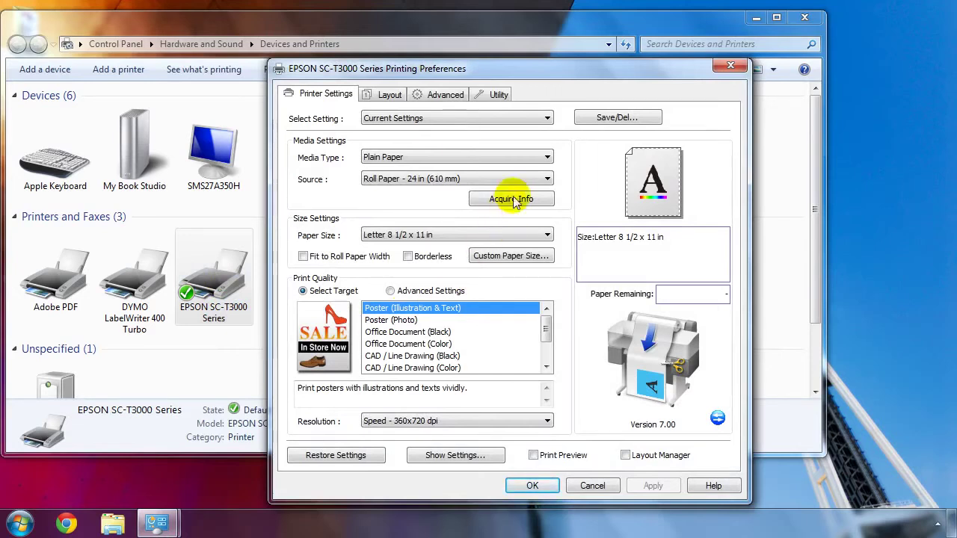
Step: Set the paper size to US-ARCH ARCH D 24 x 36 in and preview the Poster (Photo) target
click(548, 158)
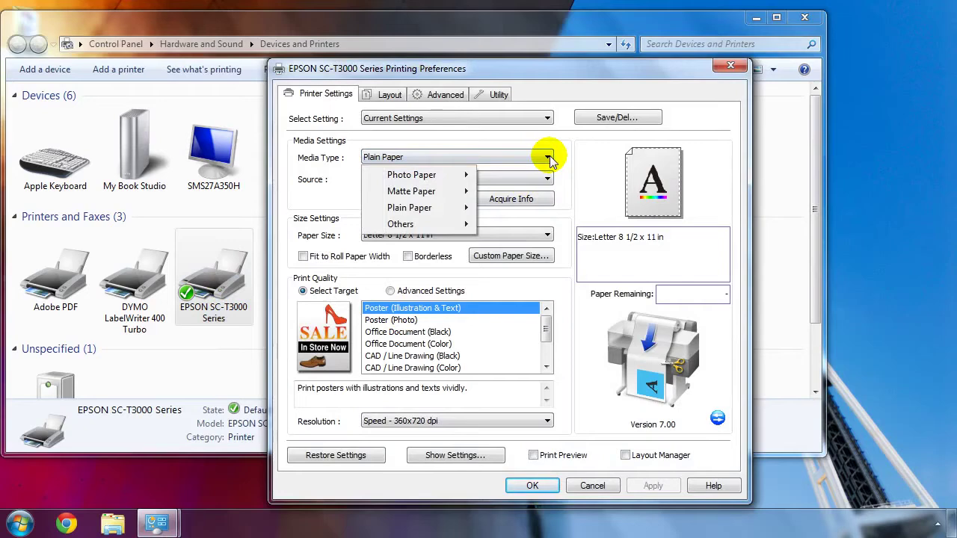
click(548, 159)
click(548, 178)
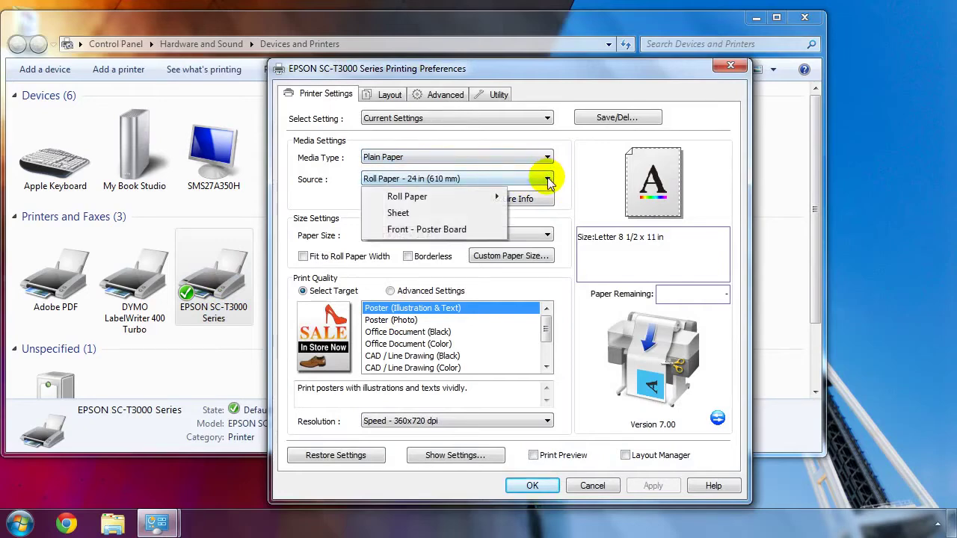
click(547, 179)
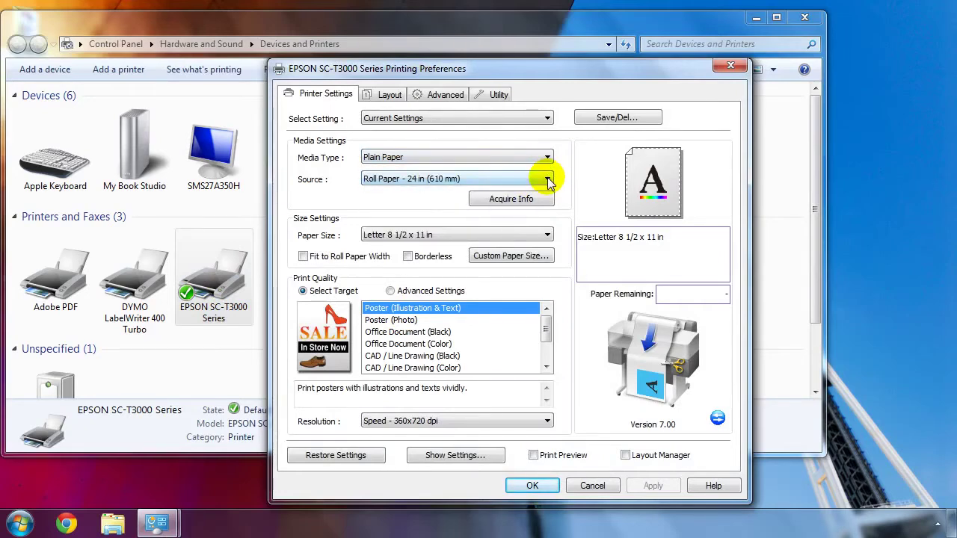
click(548, 234)
mouse_move(471, 237)
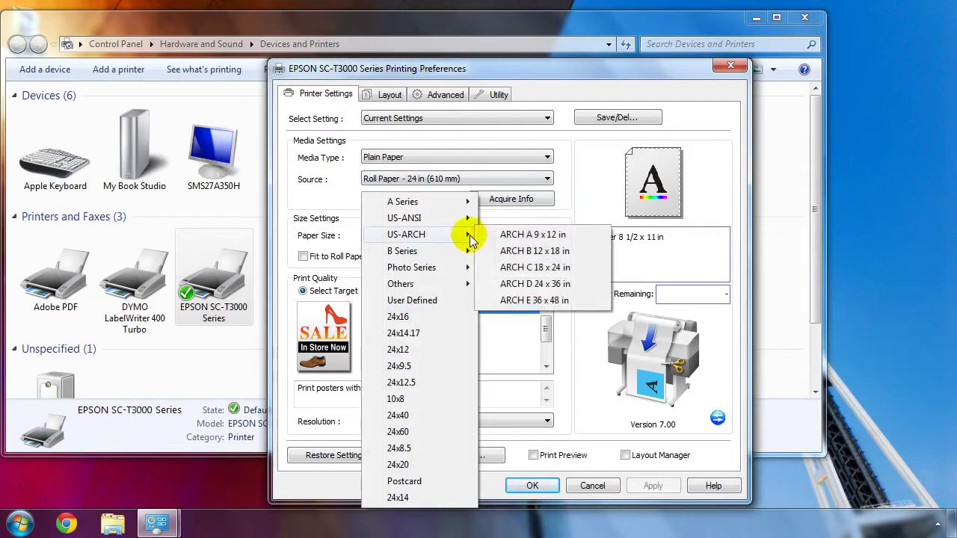
click(538, 284)
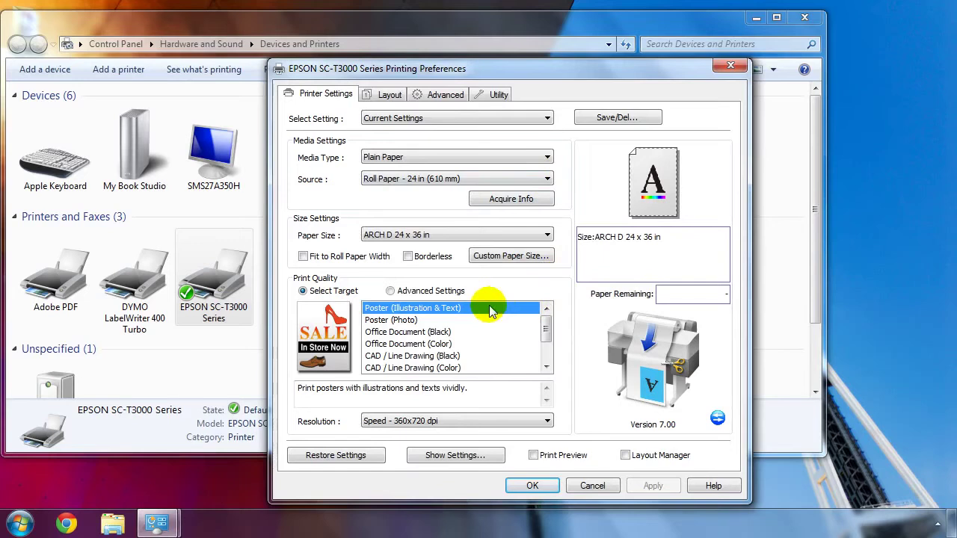
click(459, 321)
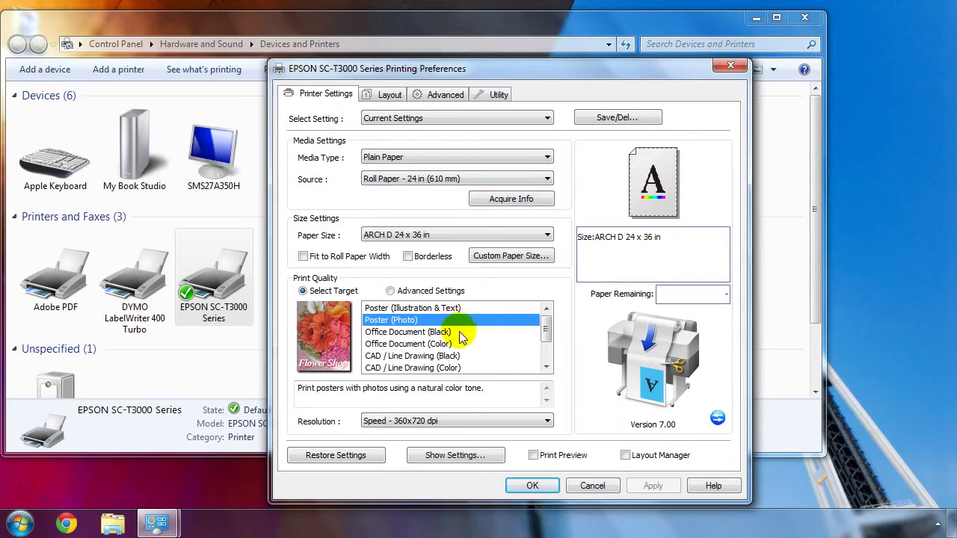
Step: Preview the other quality targets, then choose Poster (Illustration & Text)
click(460, 333)
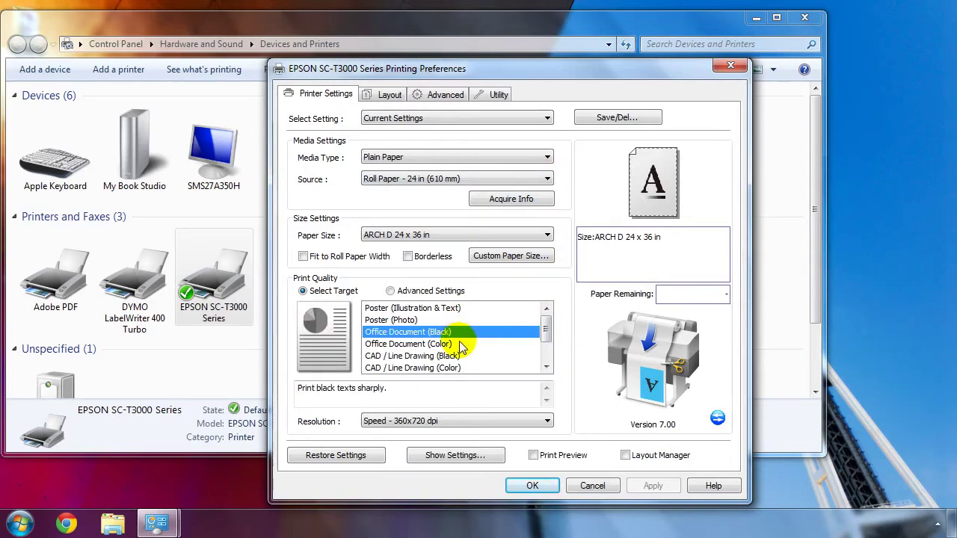
click(460, 345)
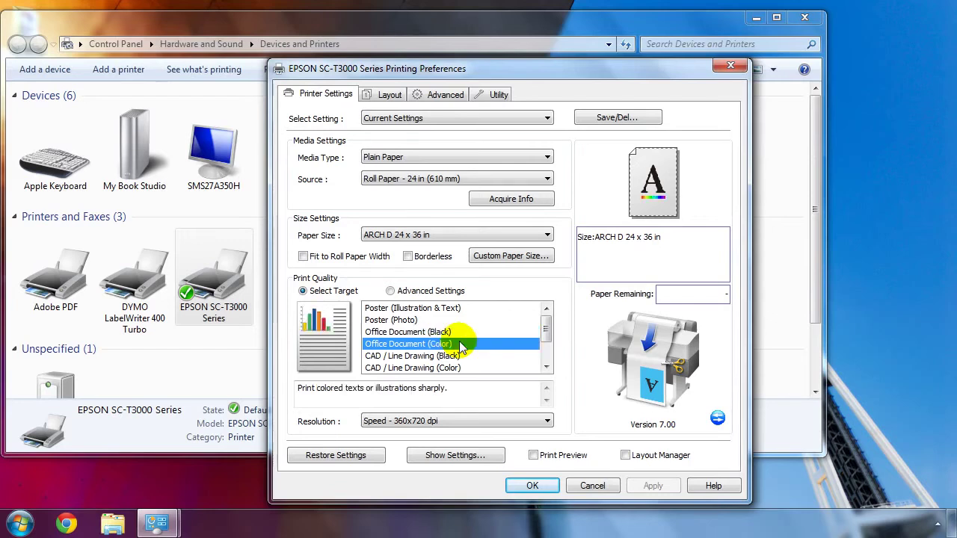
click(460, 358)
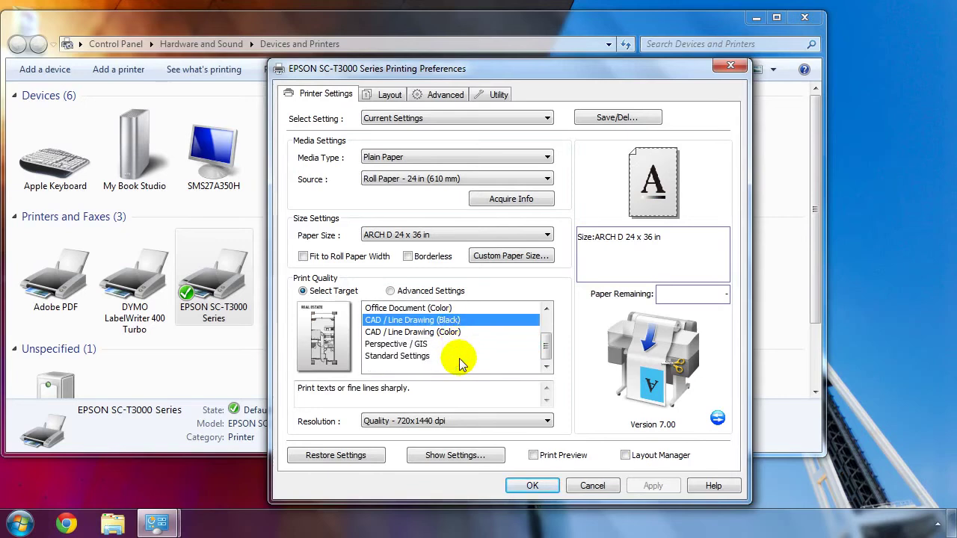
click(452, 333)
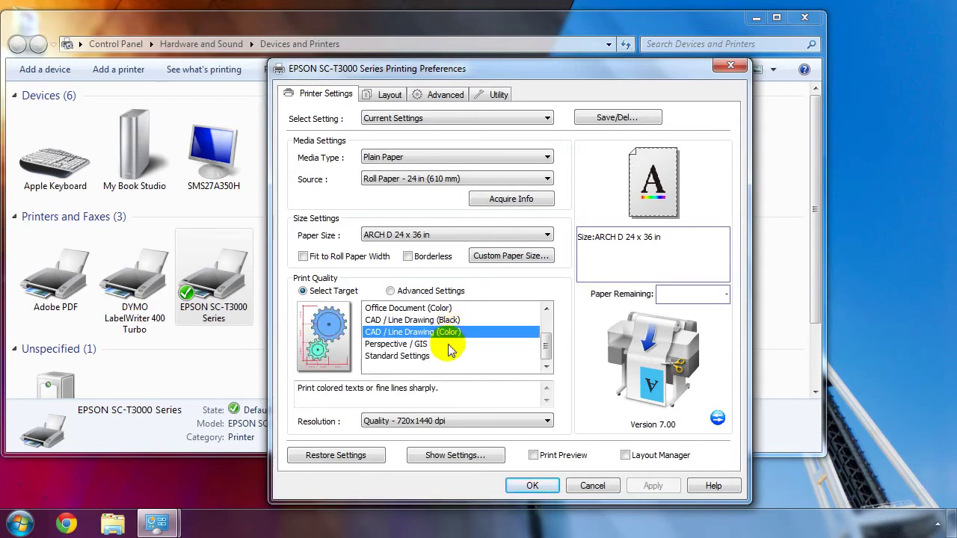
click(449, 346)
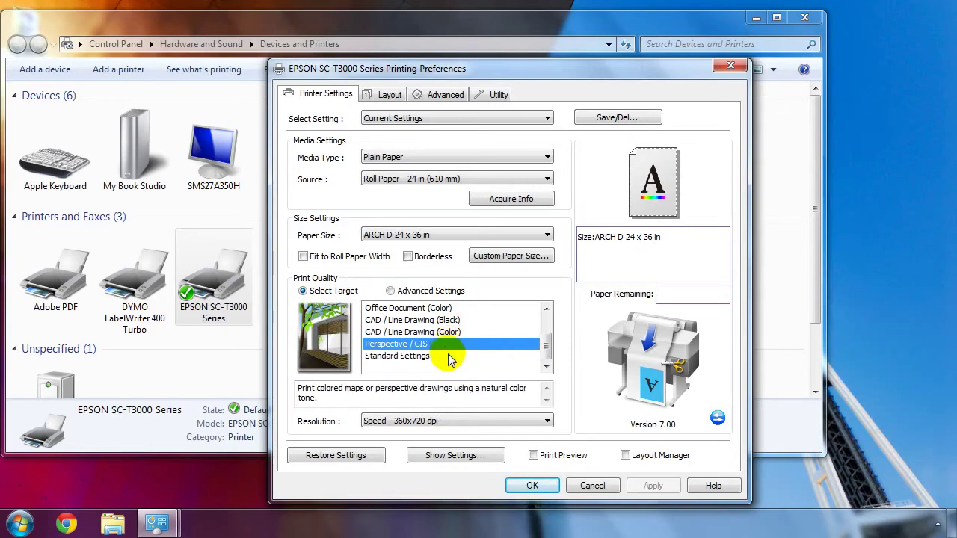
click(447, 359)
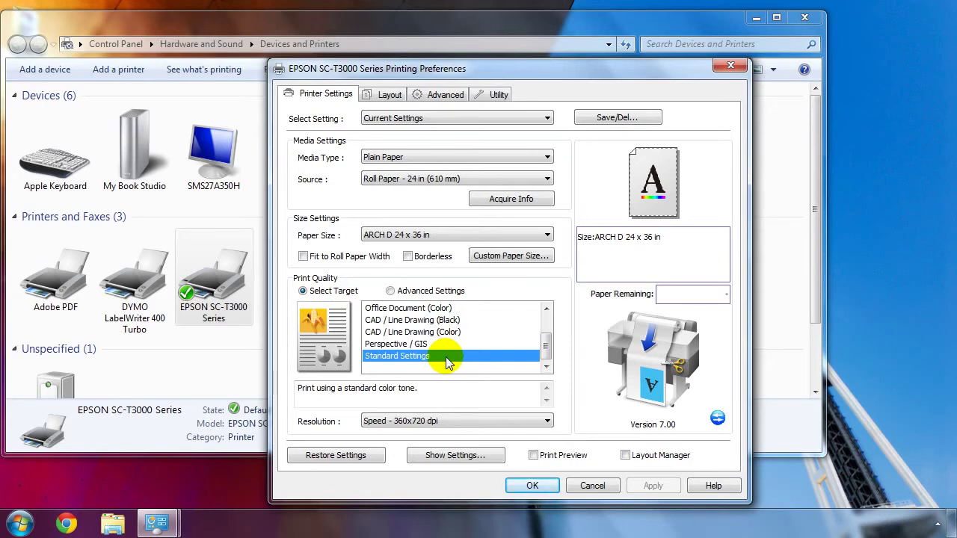
scroll(446, 357, up, 1)
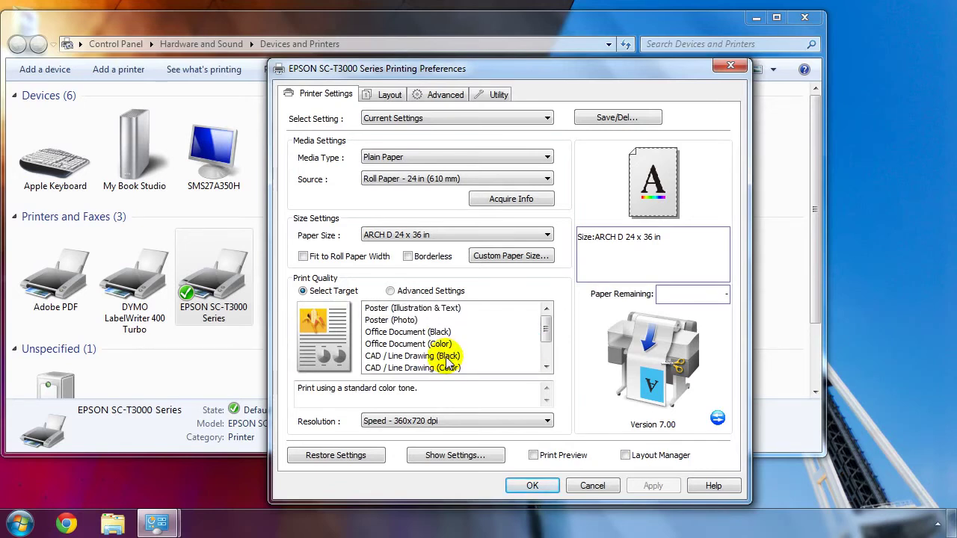
click(450, 306)
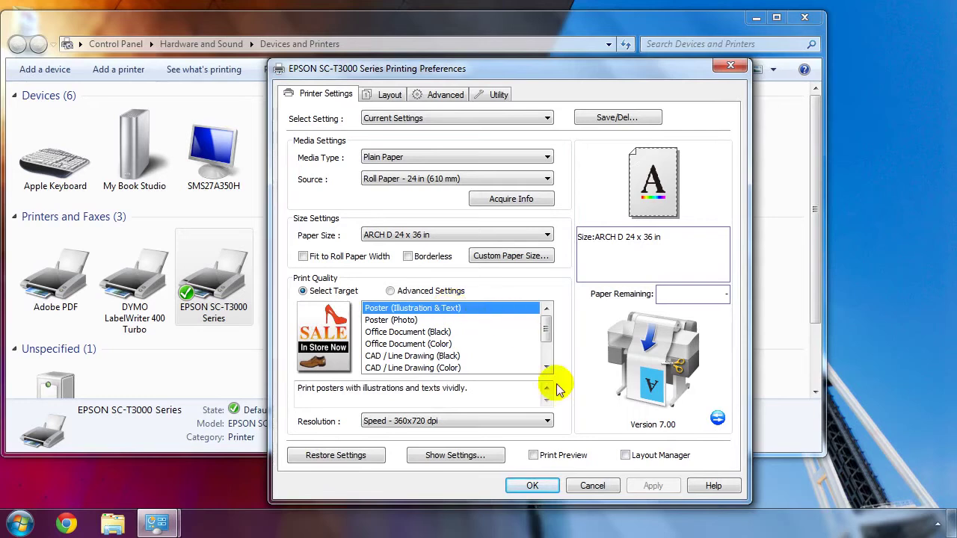
Step: Set the resolution to Quality - 720x720 dpi
click(546, 421)
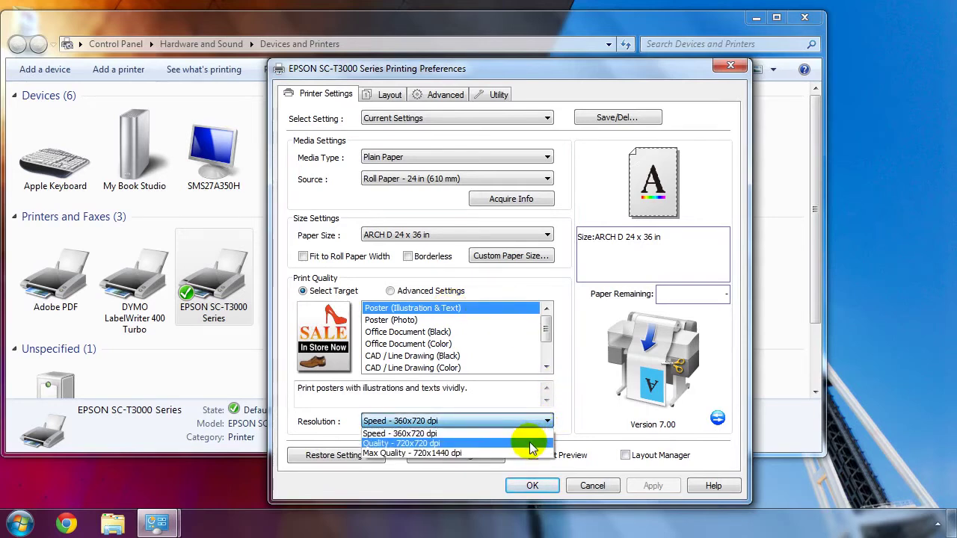
click(530, 442)
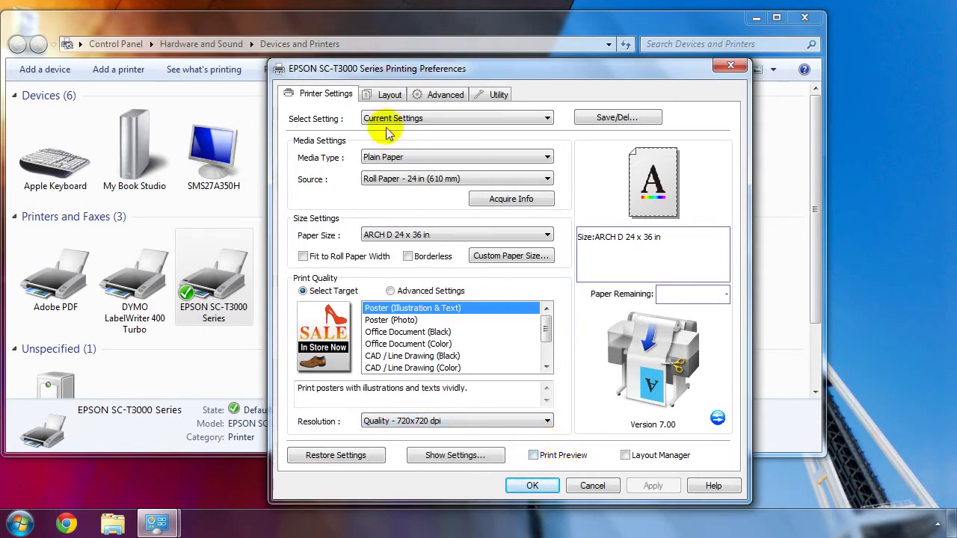
click(386, 99)
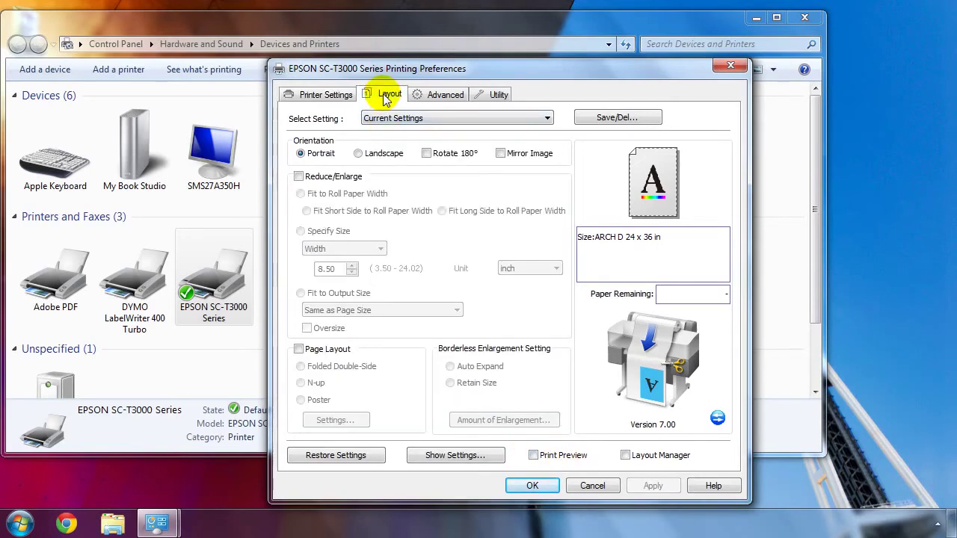
click(421, 93)
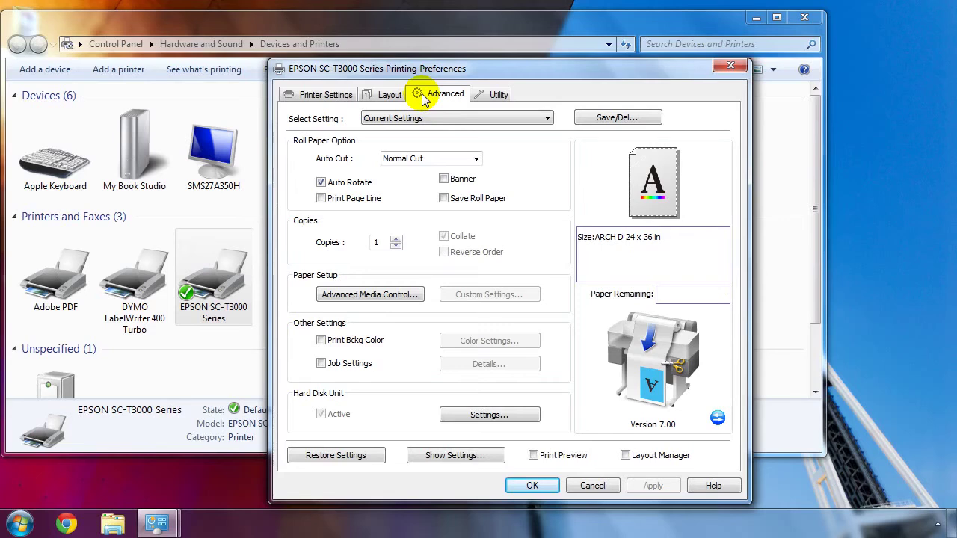
click(488, 98)
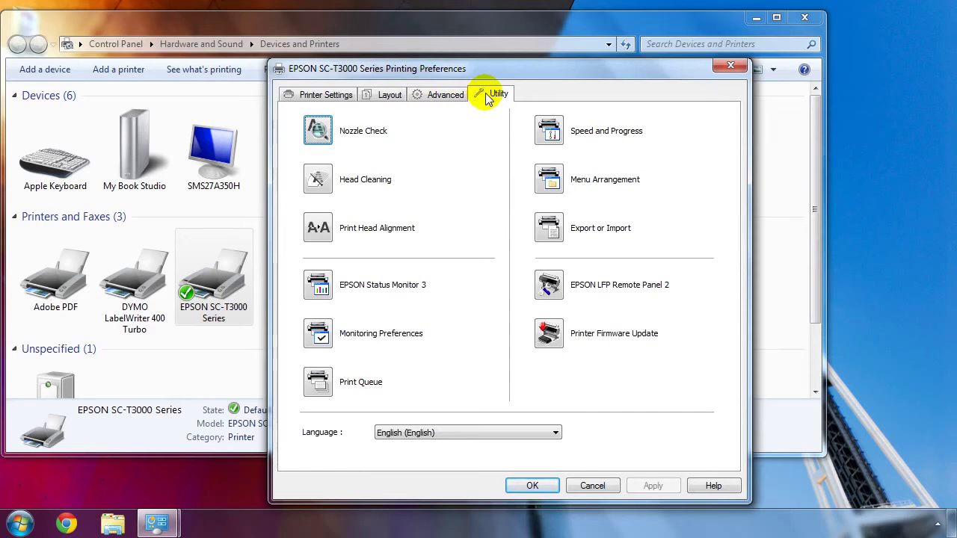
click(329, 95)
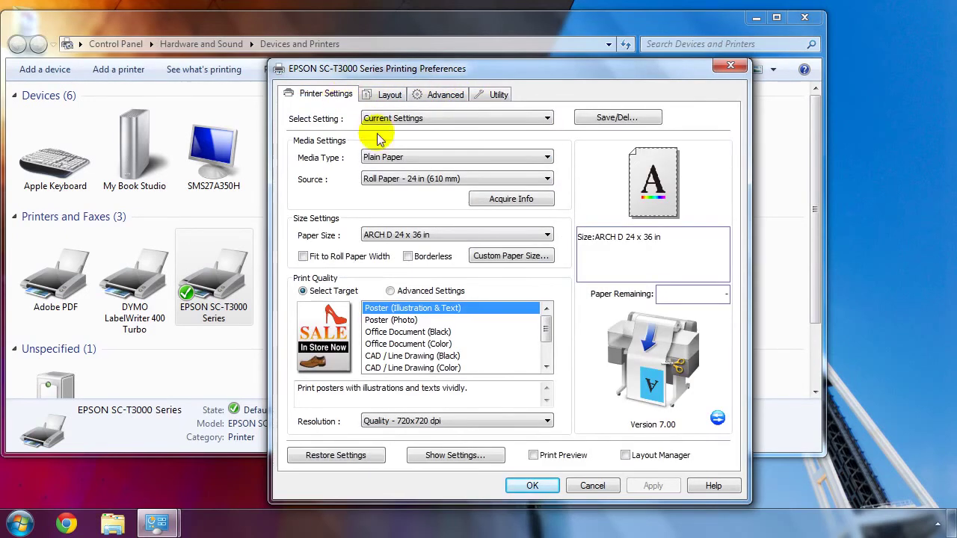
Step: Save the printing preferences and set the EPSON printer as the default printer
click(545, 485)
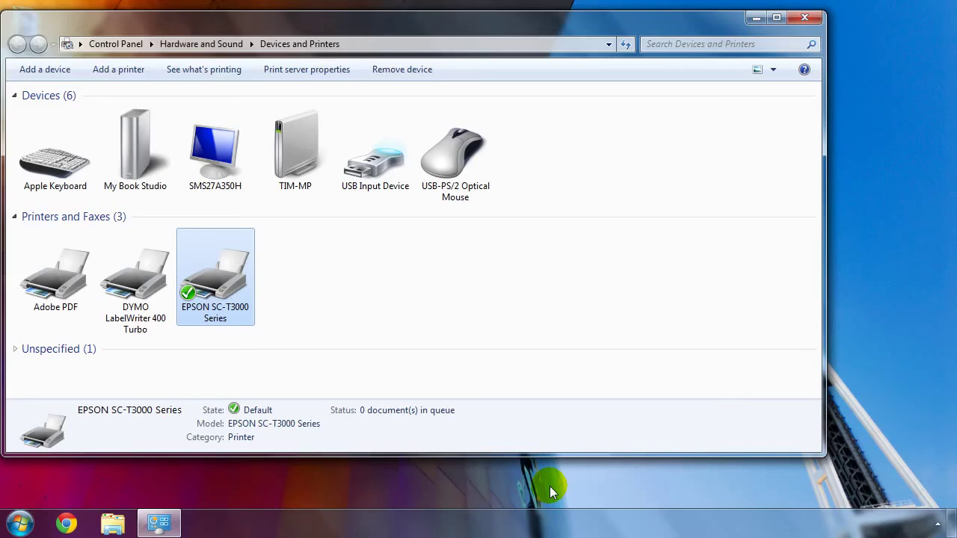
right_click(238, 312)
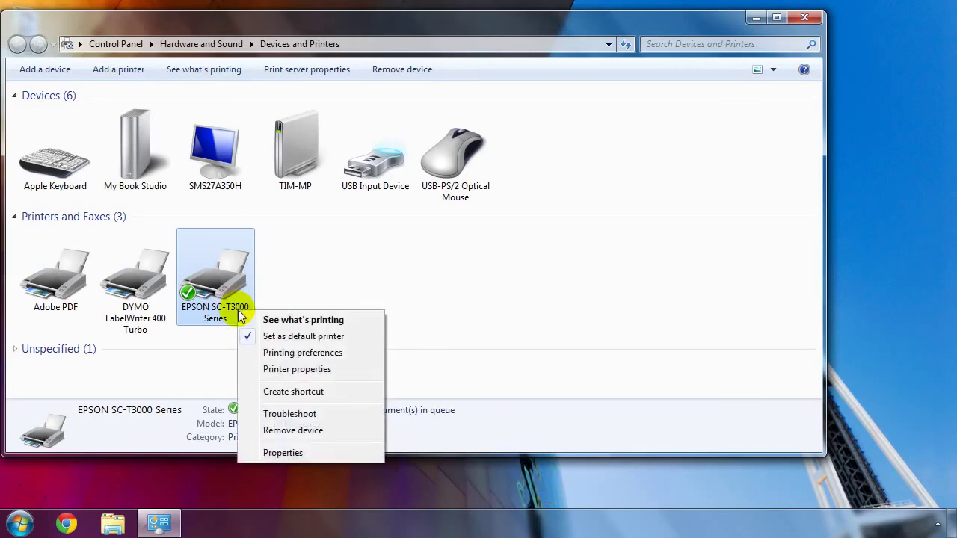
click(290, 337)
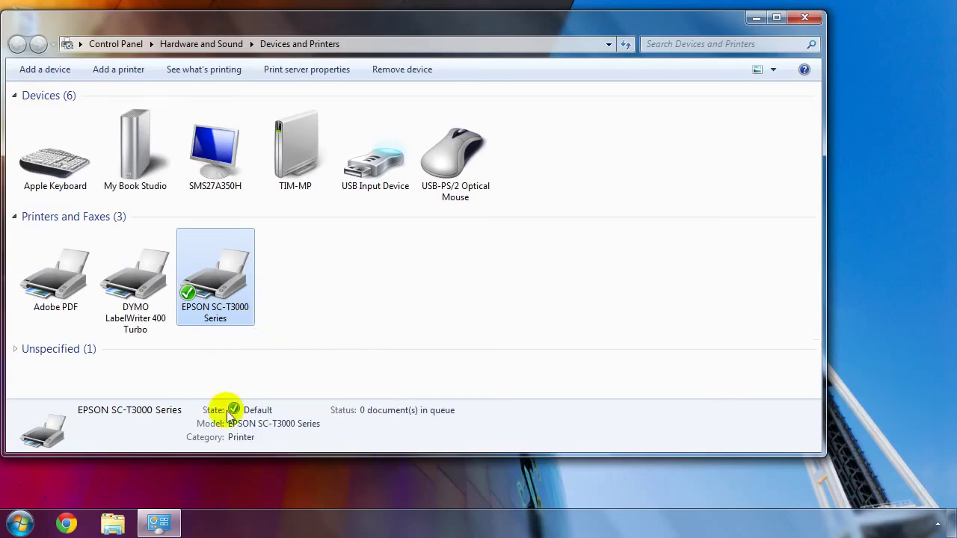
Step: Print the three PDF files in C:\Temp from Windows Explorer
click(113, 524)
click(140, 293)
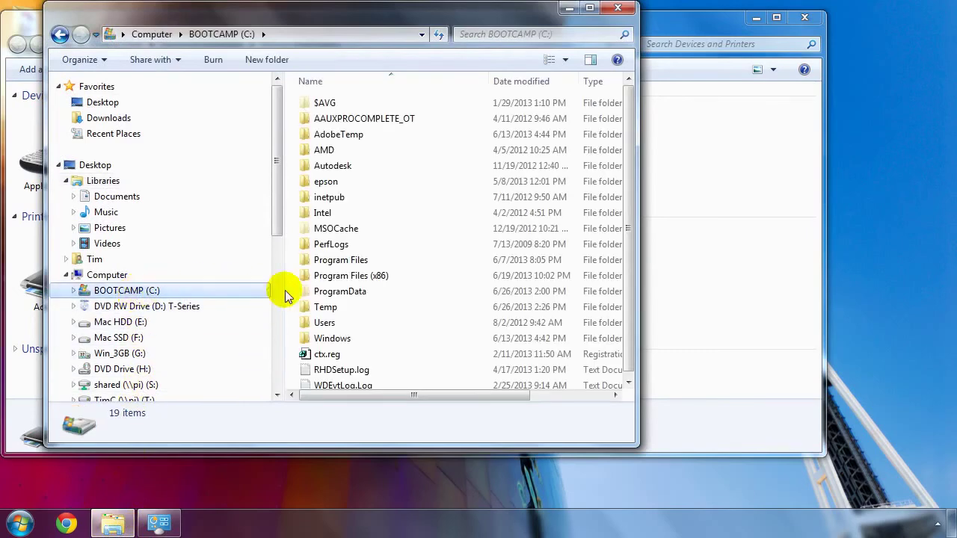
double_click(310, 306)
drag(471, 239, 315, 103)
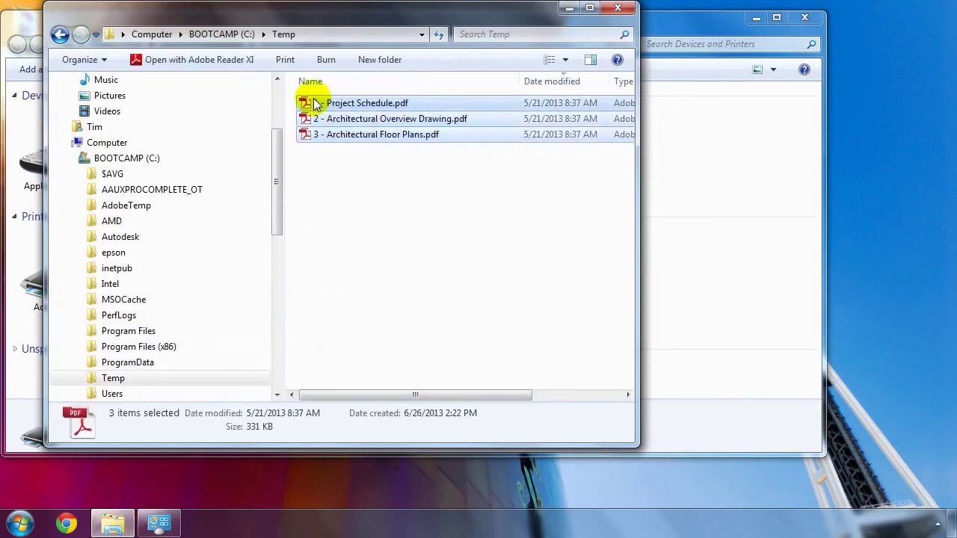
click(288, 65)
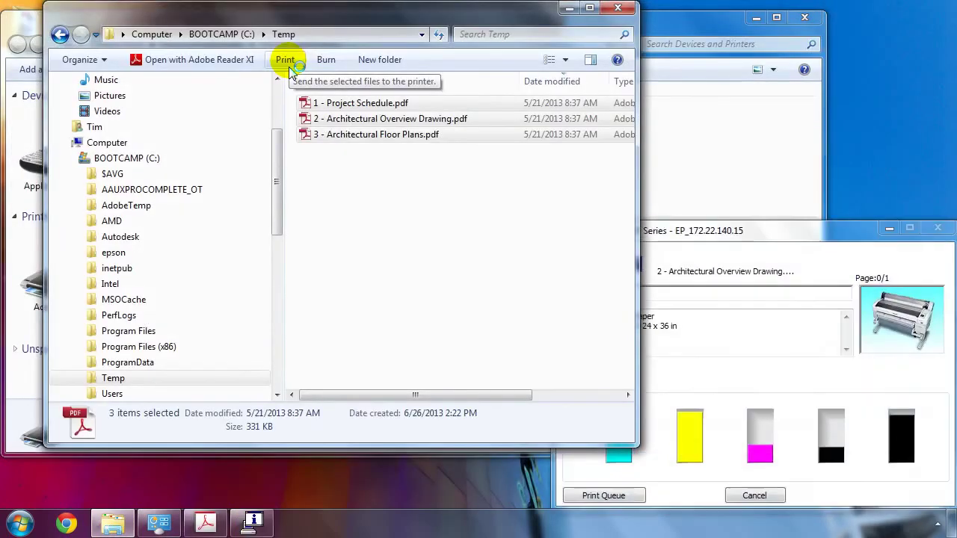